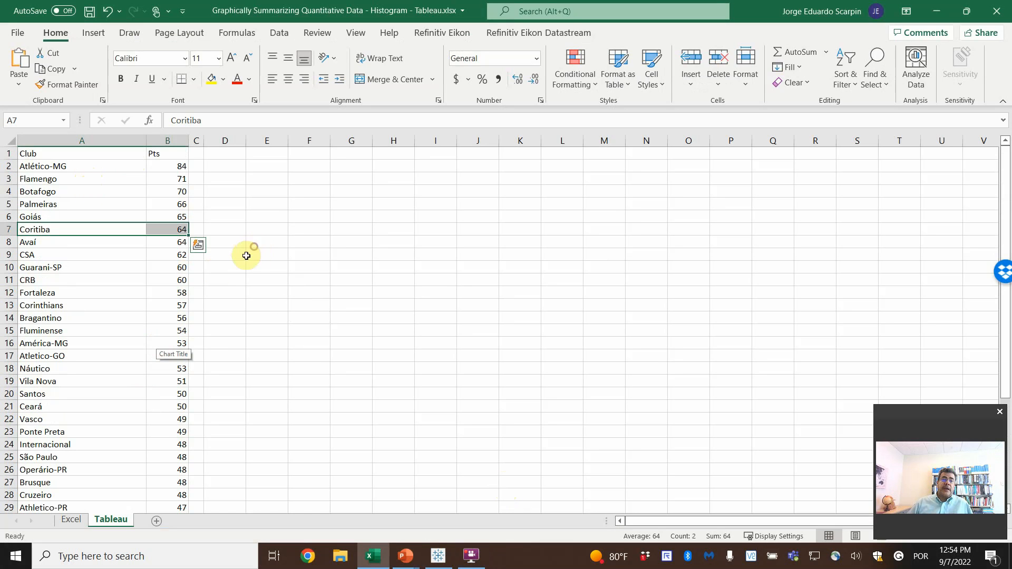
Examine the club points, then the class intervals, minimum and maximum, frequency table and histograms on the workbook's Excel sheet
left_click(125, 357)
left_click_drag(109, 166, 79, 57)
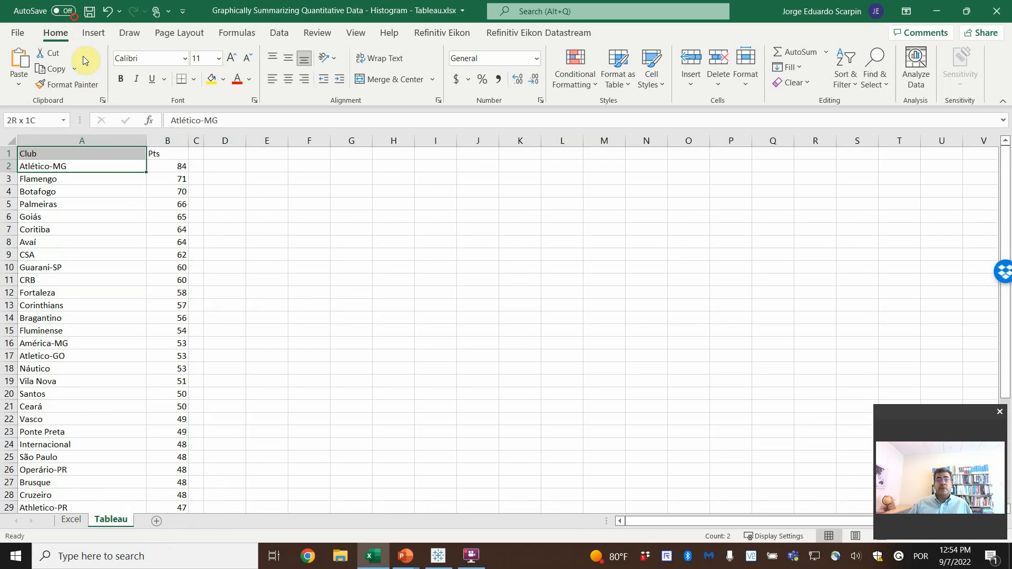
left_click(74, 520)
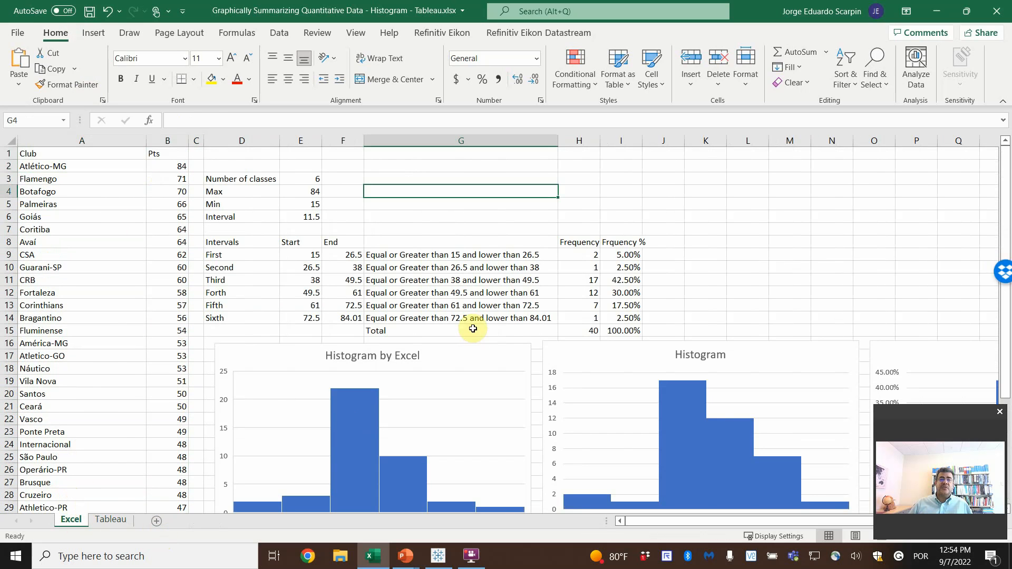
left_click(307, 179)
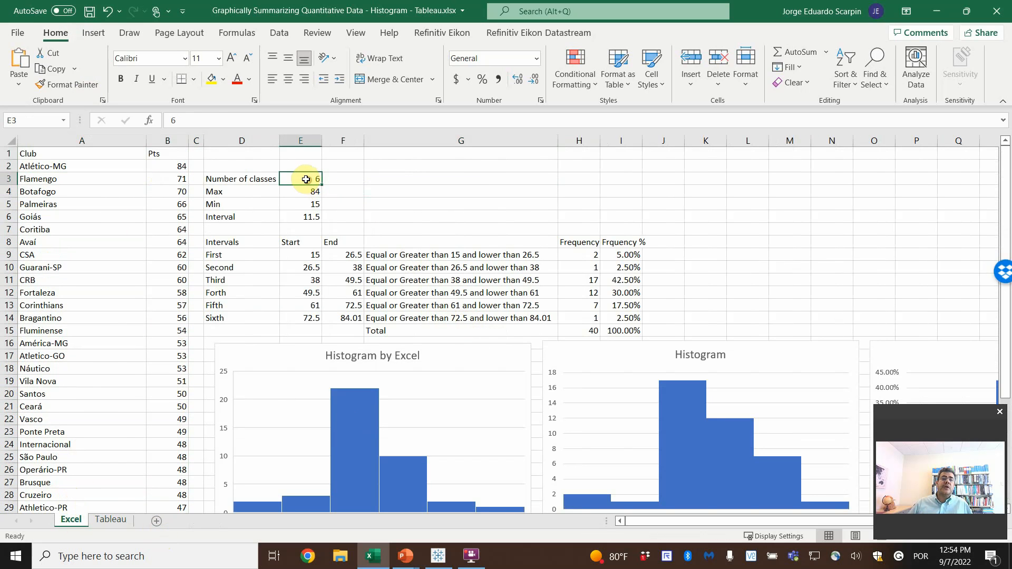
left_click(308, 192)
left_click(304, 202)
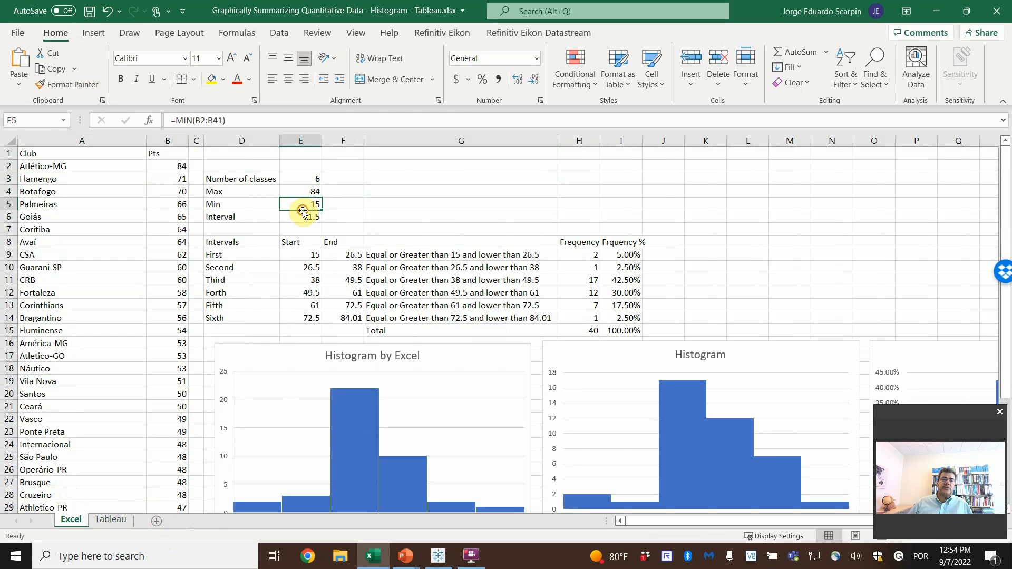
scroll(350, 290, "down", 1)
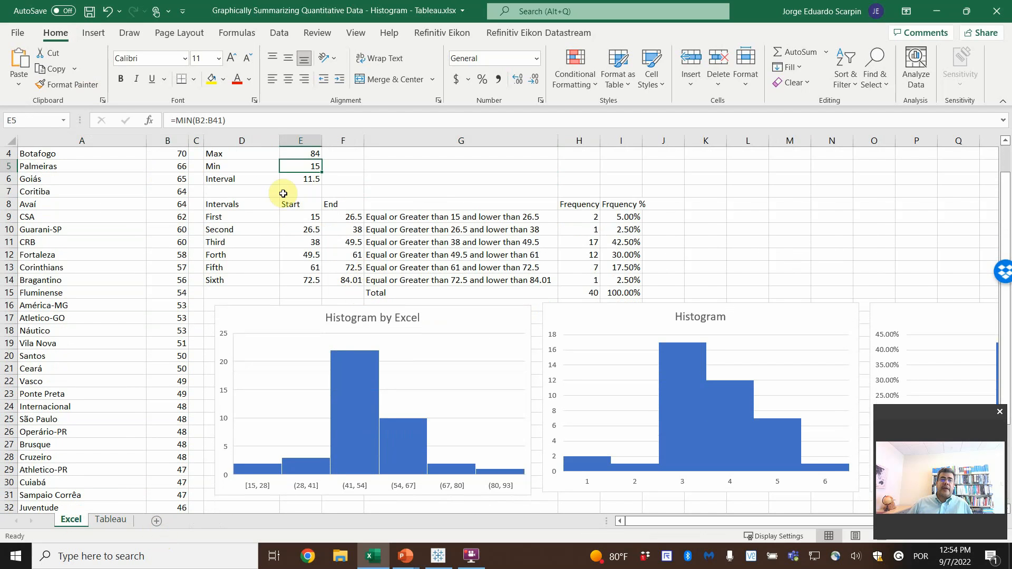
left_click_drag(257, 205, 457, 234)
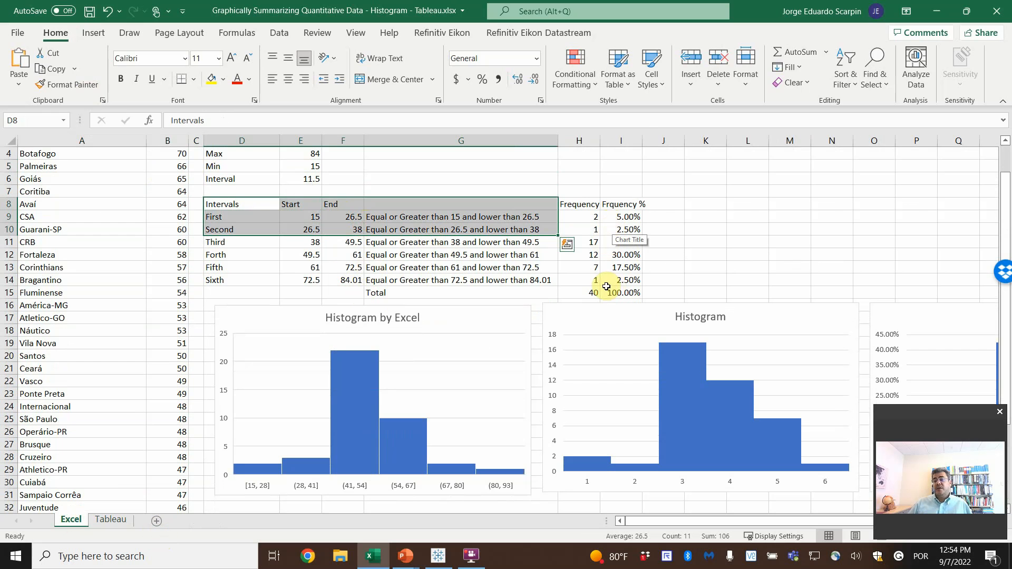
Return to the workbook's Tableau sheet and close the workbook
left_click(109, 520)
left_click(997, 6)
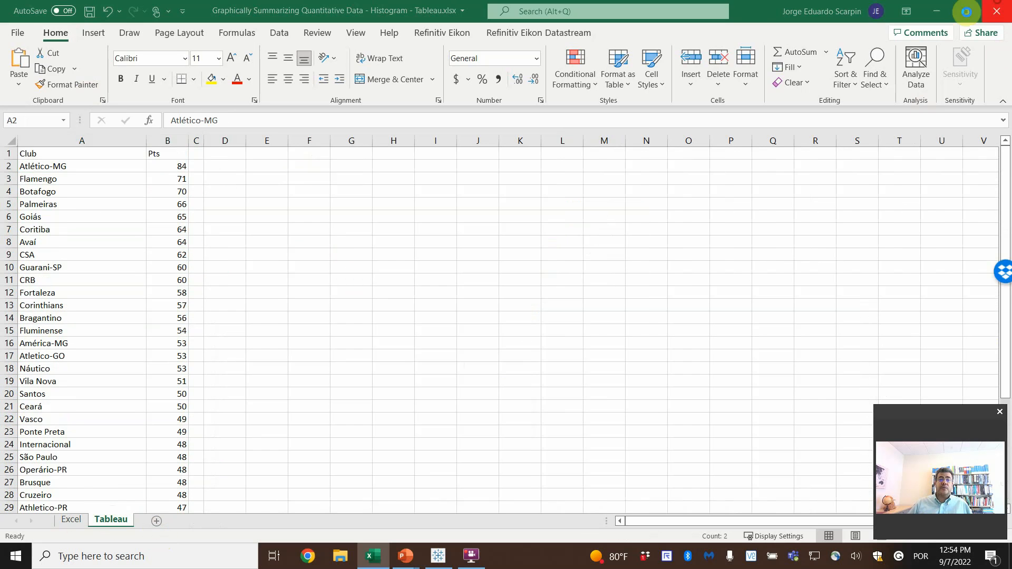
left_click(456, 316)
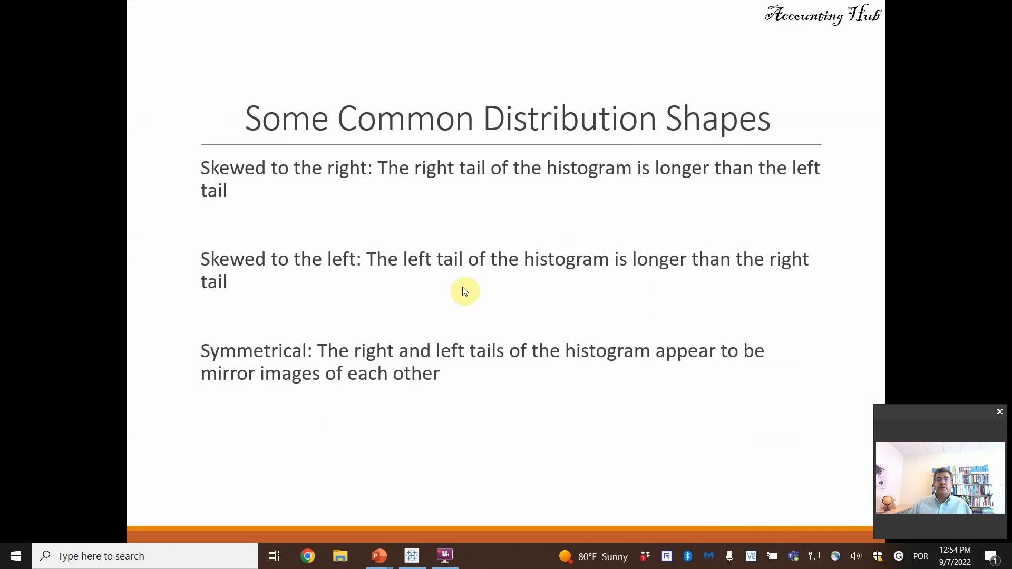
Switch to Tableau, connect to "Graphically Summarizing Quantitative Data - Histogram - Tableau.xlsx", and add its Tableau sheet to the data source
left_click(404, 555)
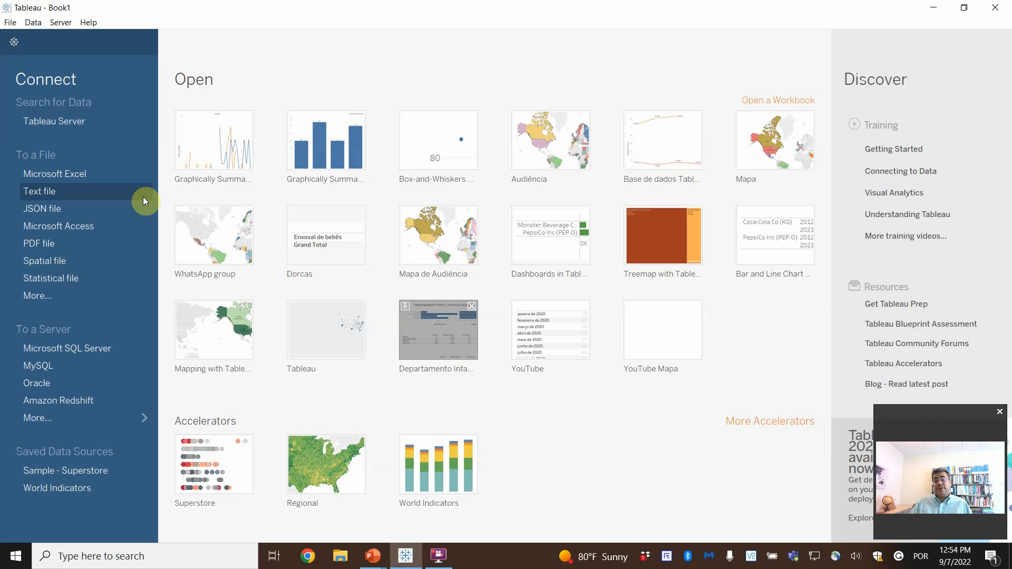
left_click(52, 172)
left_click(229, 169)
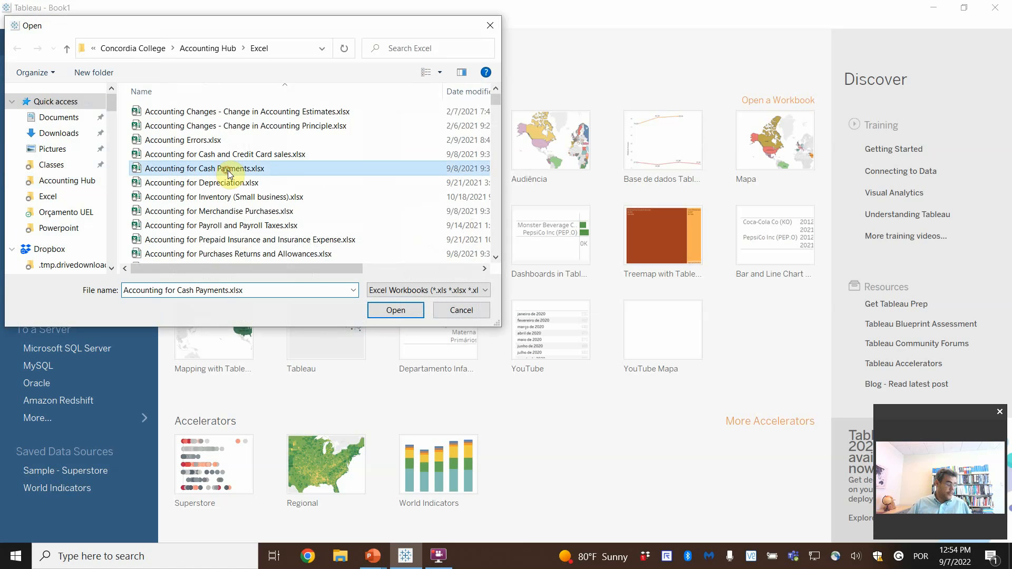
key("g")
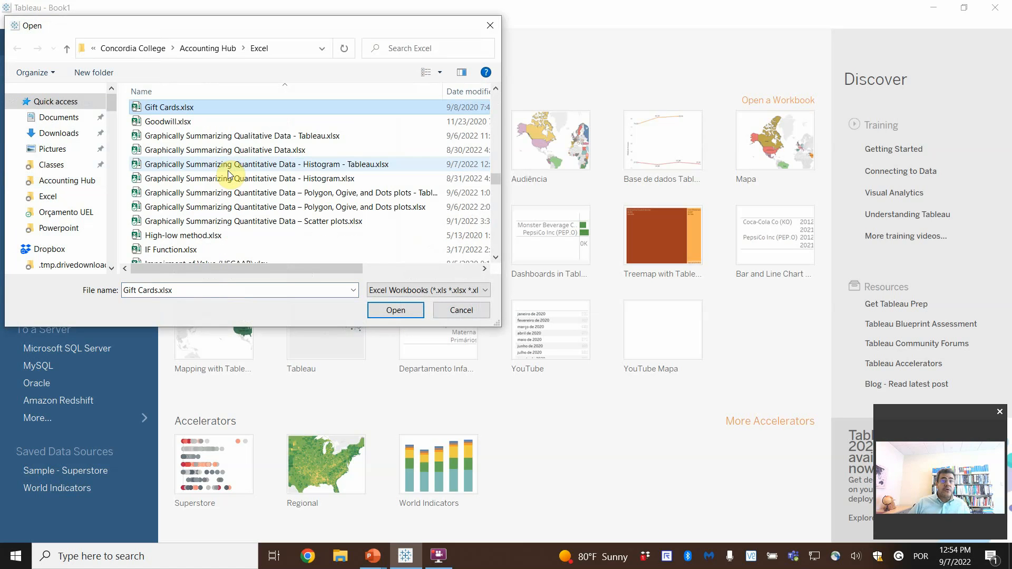
double_click(337, 165)
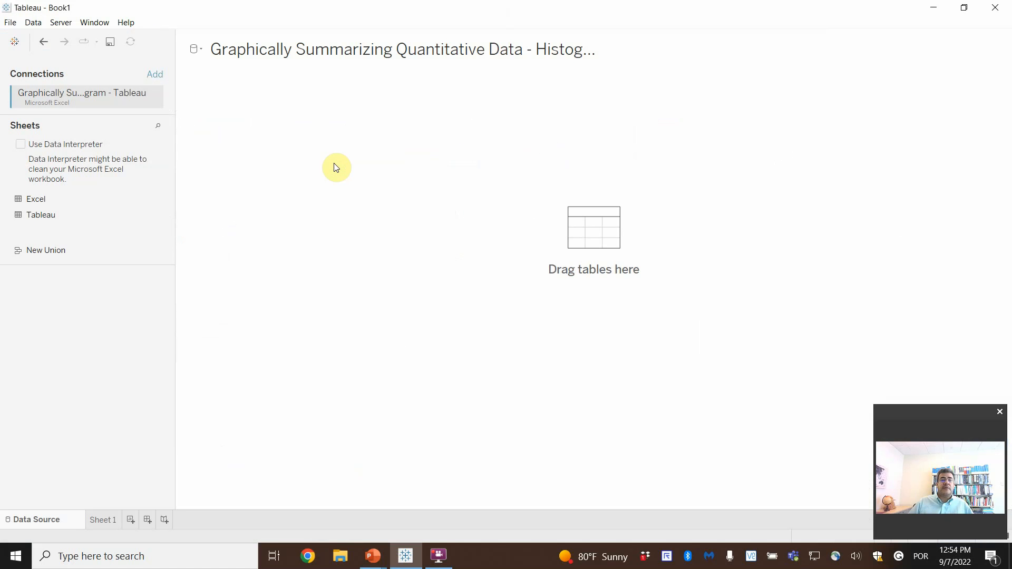
left_click_drag(46, 215, 456, 185)
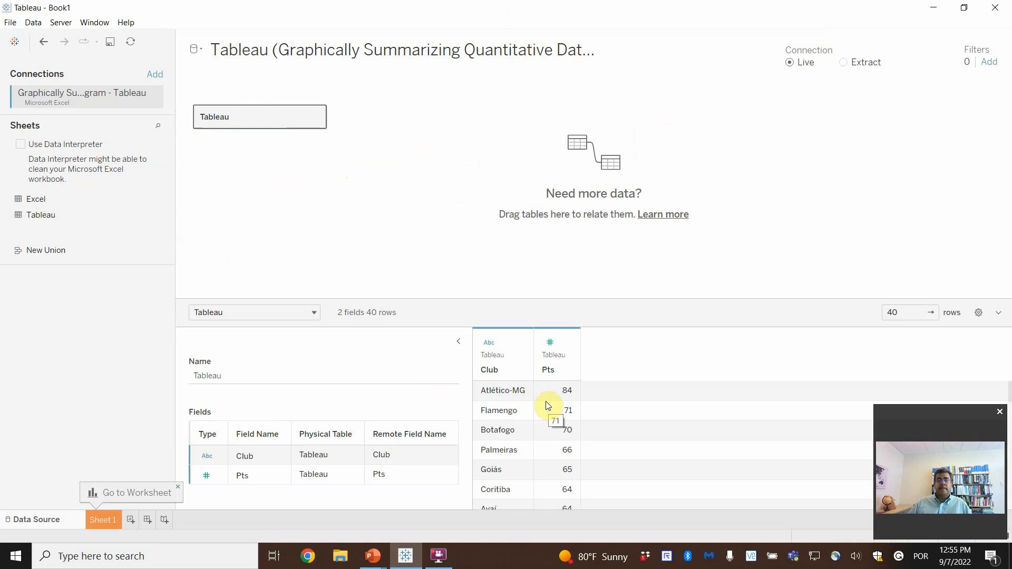
On Sheet 1, place Pts on Rows and convert the view into a histogram
left_click(100, 519)
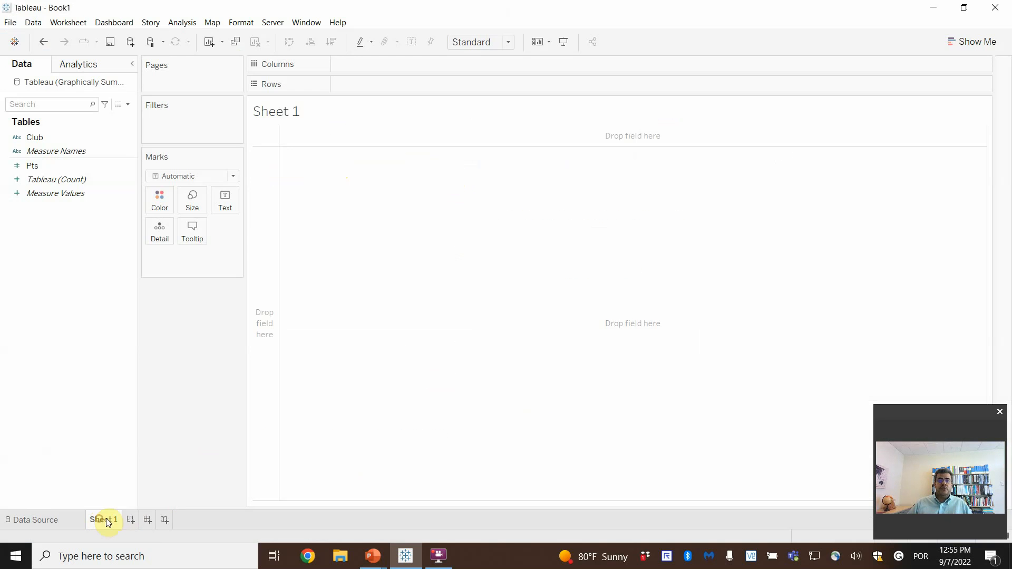
left_click(67, 164)
mouse_move(40, 168)
left_mouse_down()
mouse_move(182, 169)
mouse_move(360, 85)
left_mouse_up()
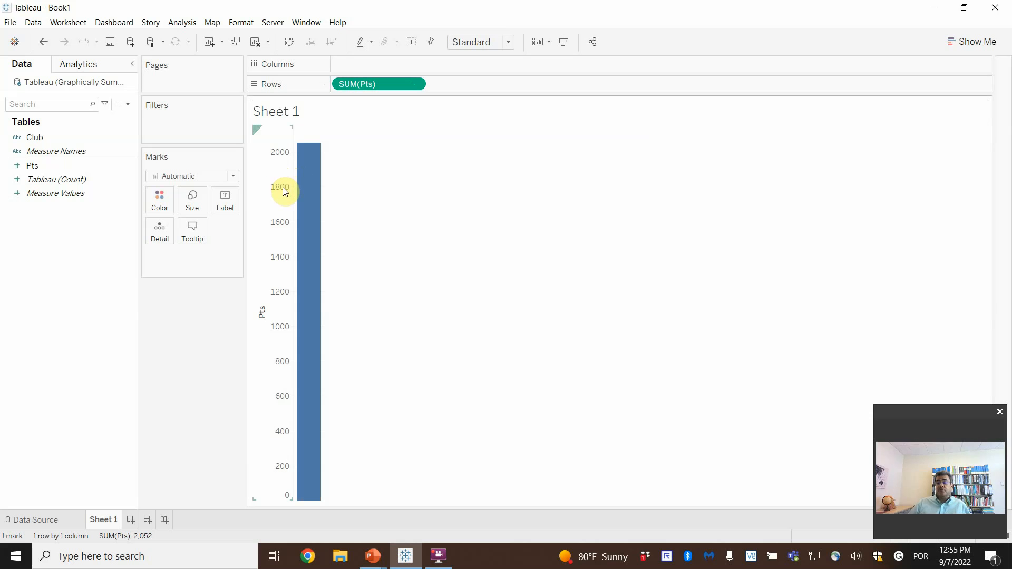
mouse_move(323, 199)
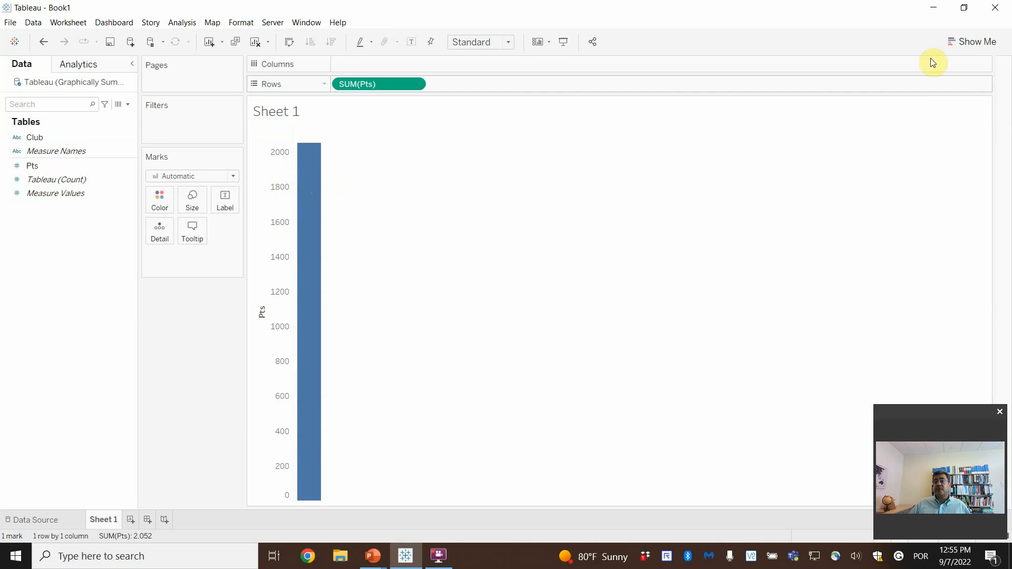
left_click(967, 44)
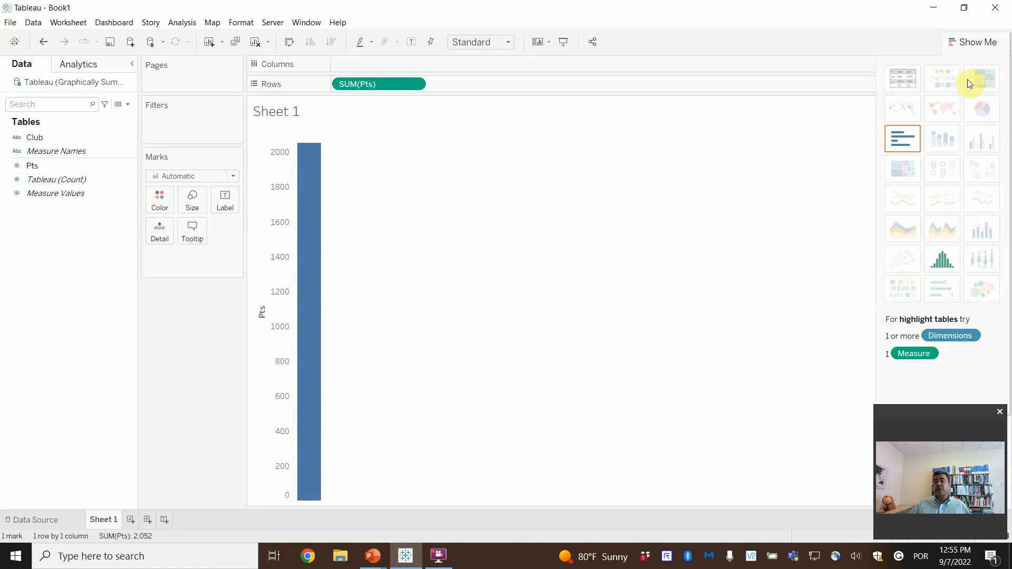
left_click(944, 265)
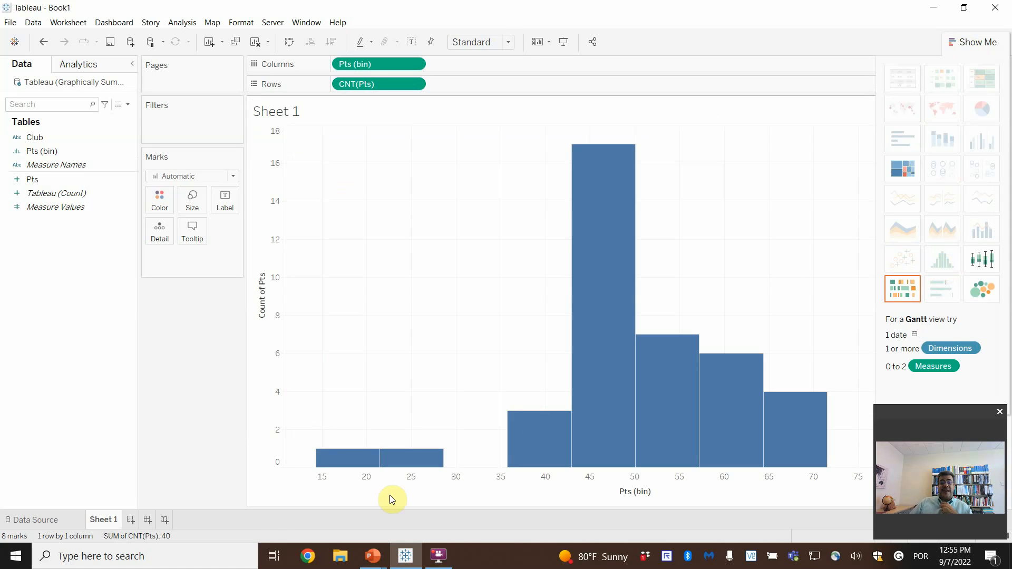
Rename Sheet 1 as Histogram
double_click(103, 519)
type("H")
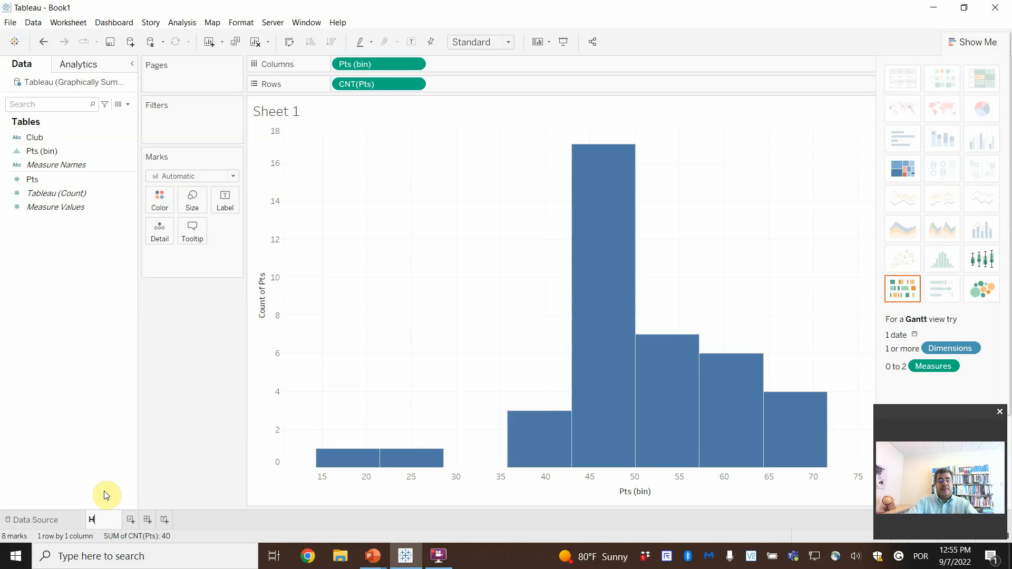
type("istogram")
key("Return")
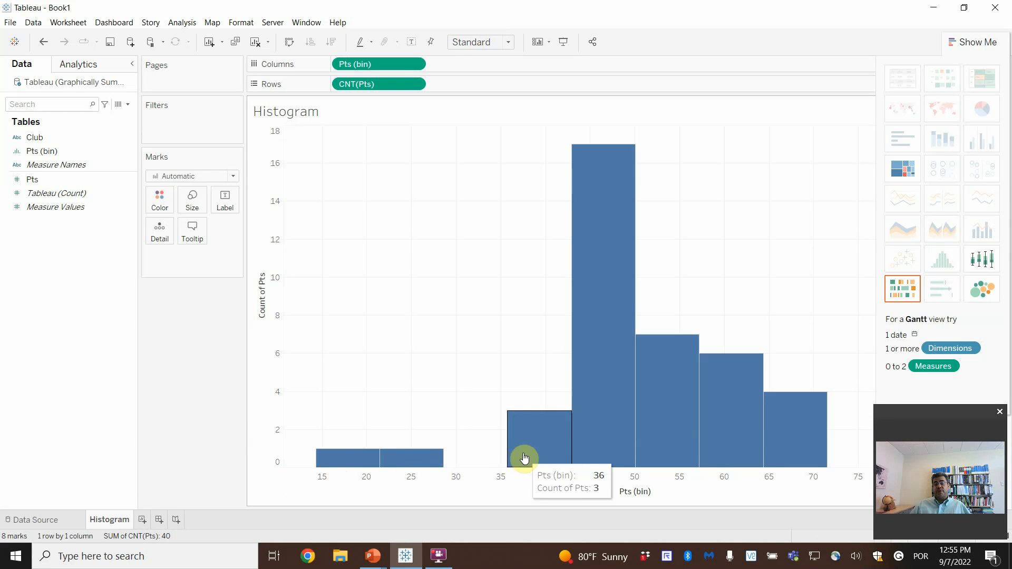
Set the bin size of the Pts (bin) field to 15
mouse_move(626, 450)
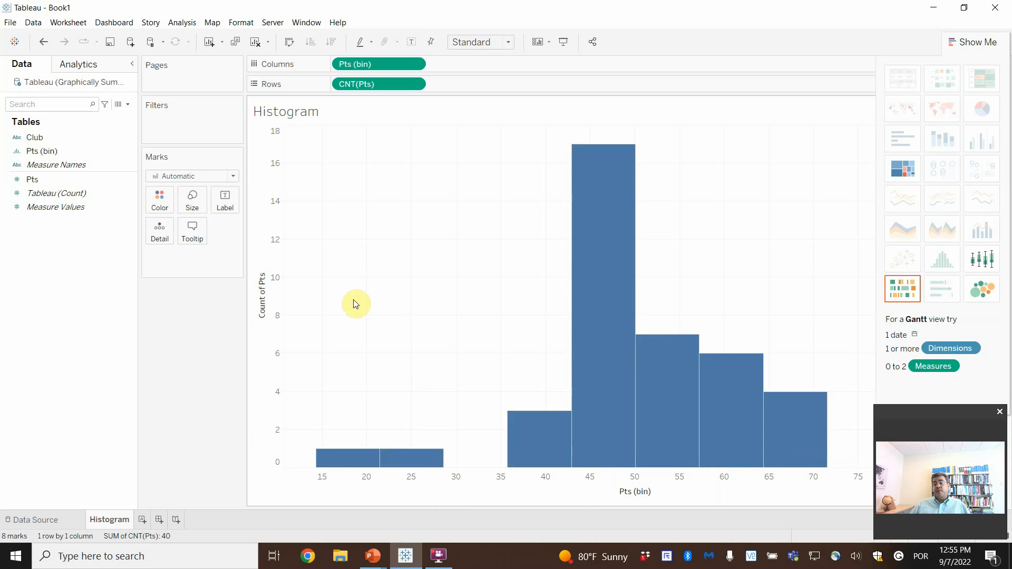
left_click(96, 152)
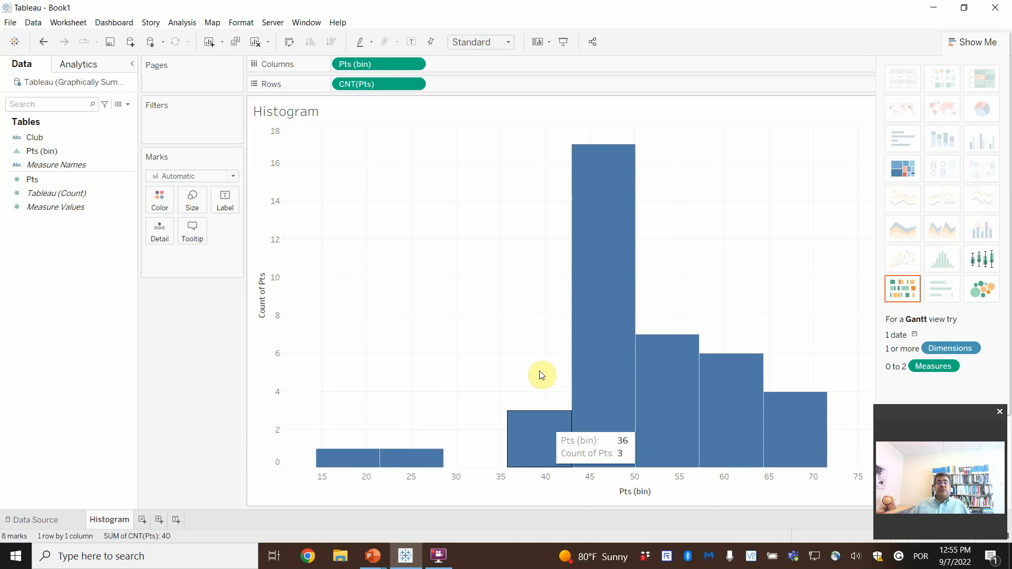
left_click(129, 153)
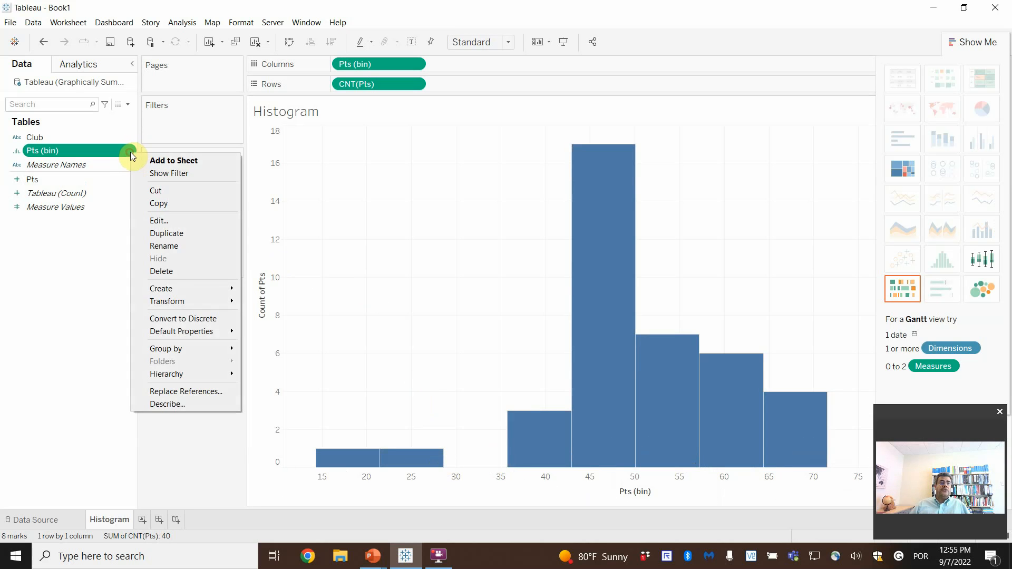
left_click(174, 219)
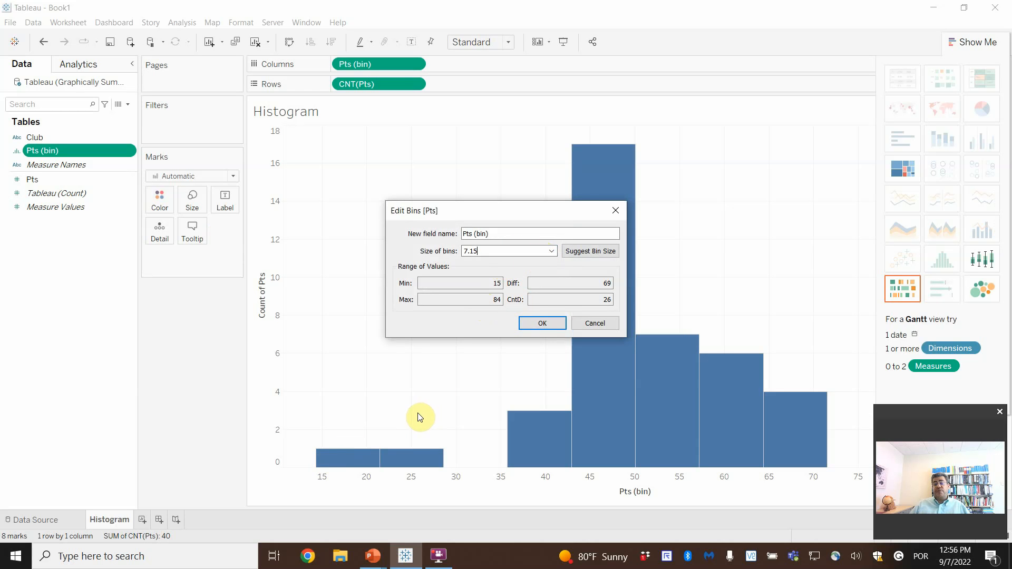
left_click(382, 556)
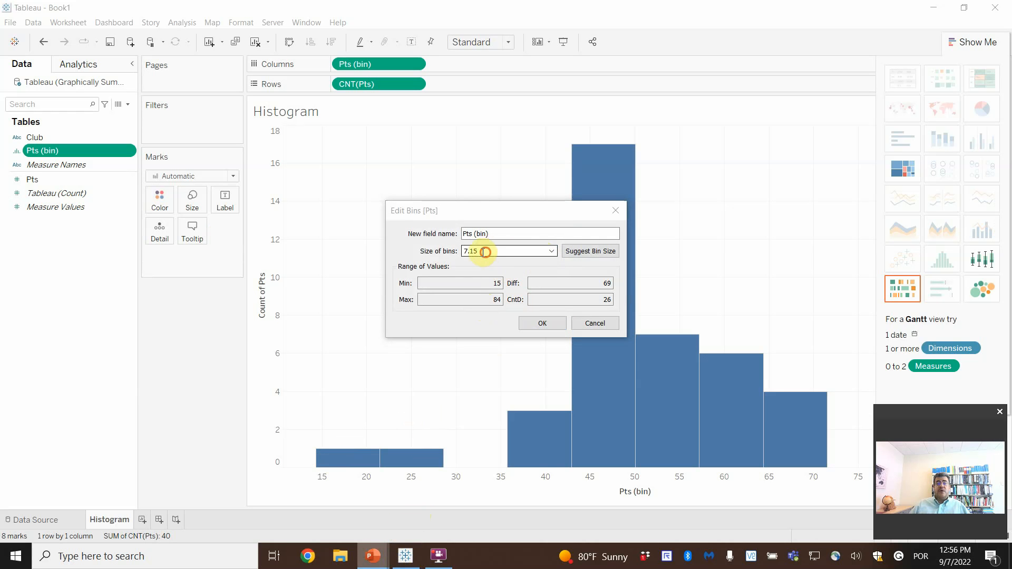
left_click(482, 251)
type("15")
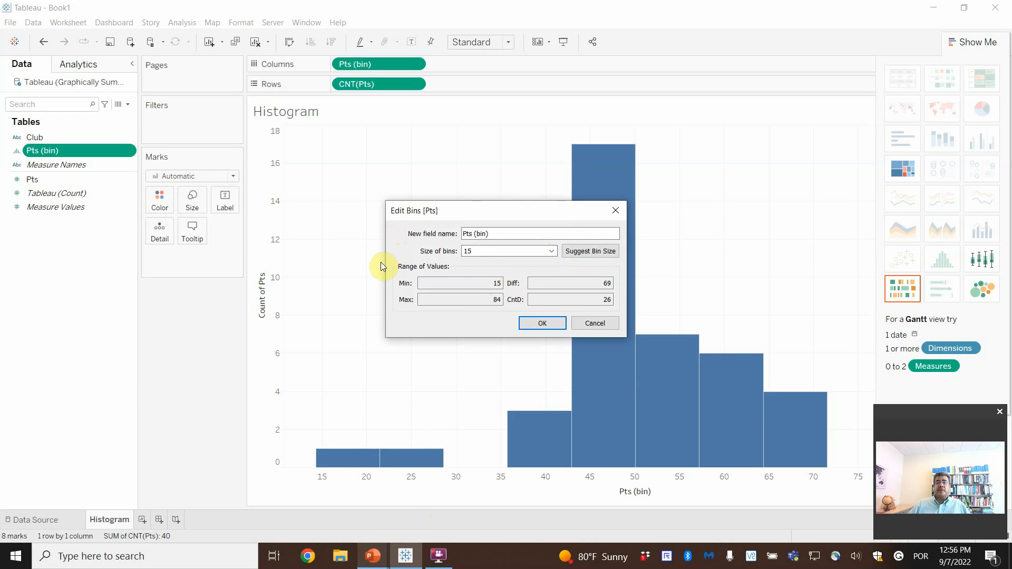
left_click(555, 331)
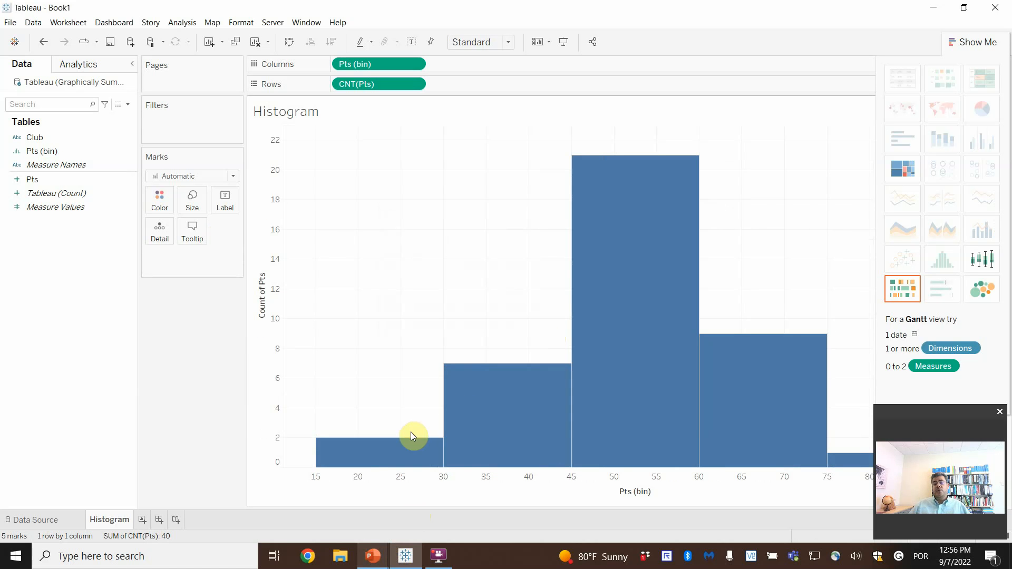
Review the bin ranges along the histogram and set the Pts (bin) size to 13
mouse_move(337, 458)
mouse_move(444, 459)
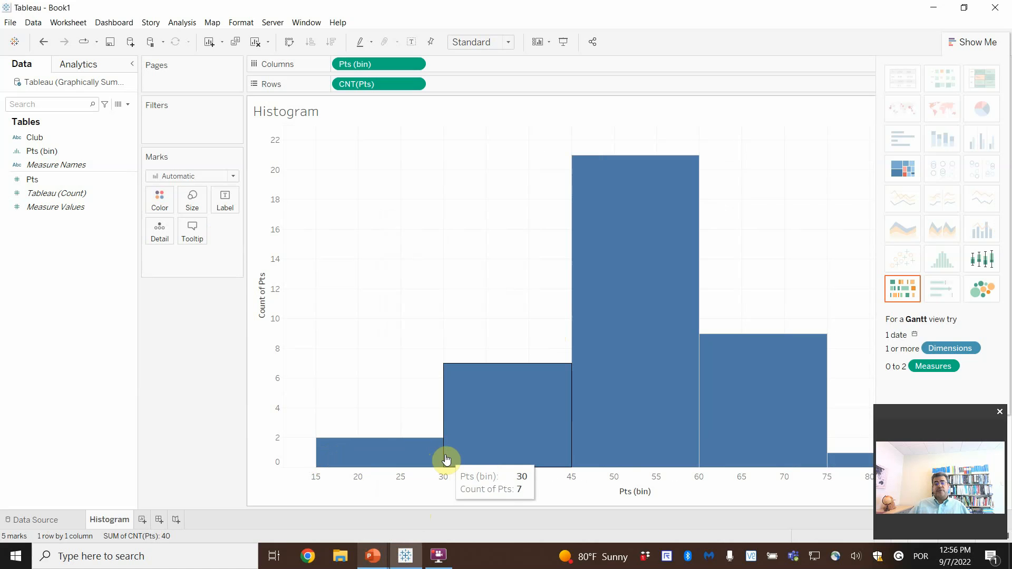
mouse_move(576, 440)
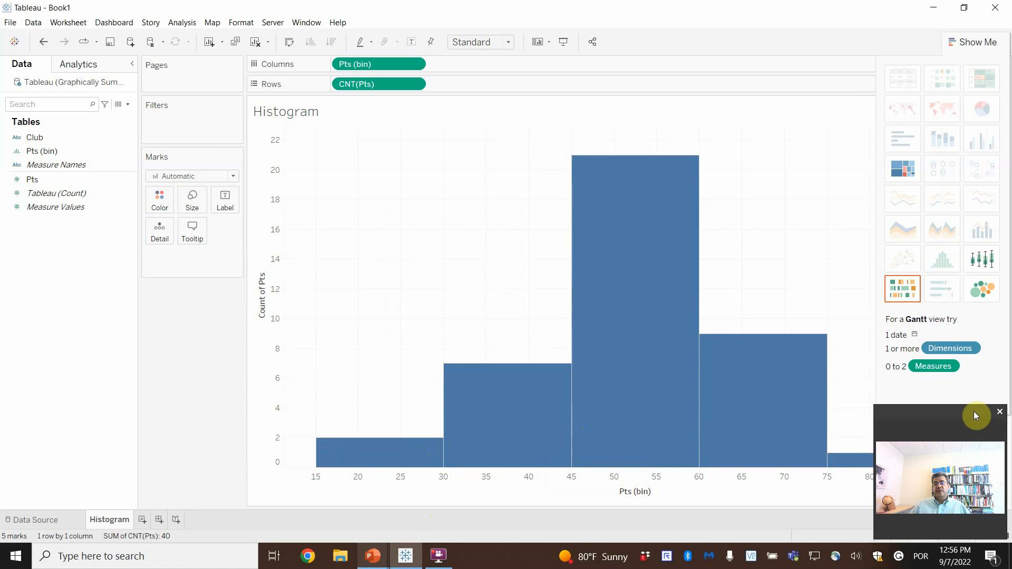
left_click_drag(973, 411, 937, 8)
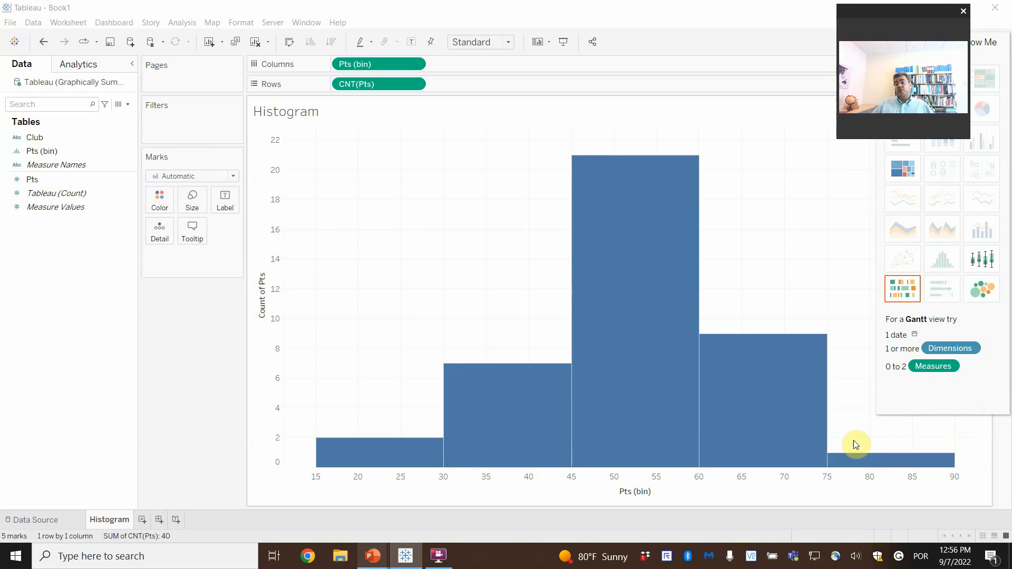
mouse_move(823, 421)
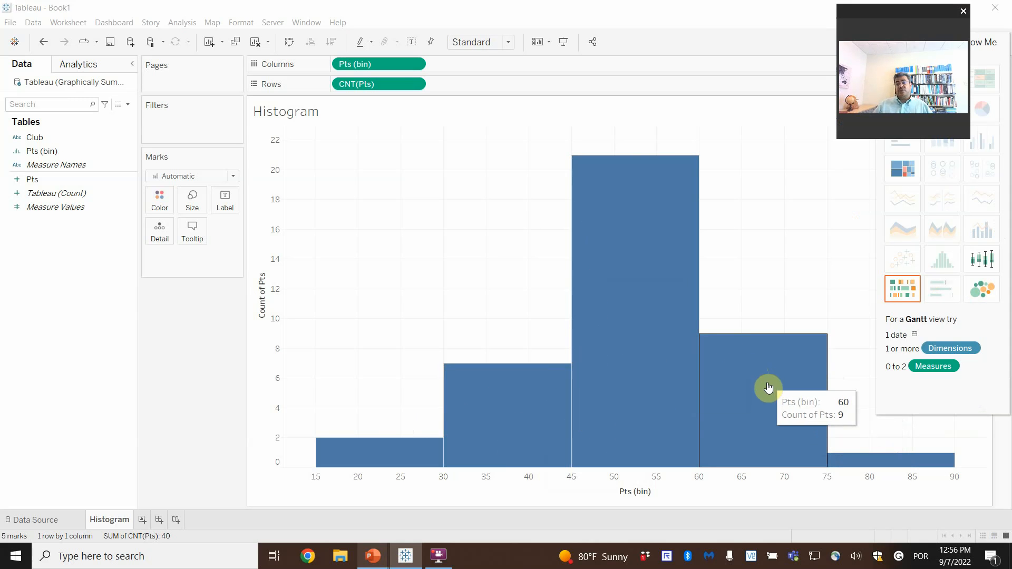
left_click(129, 152)
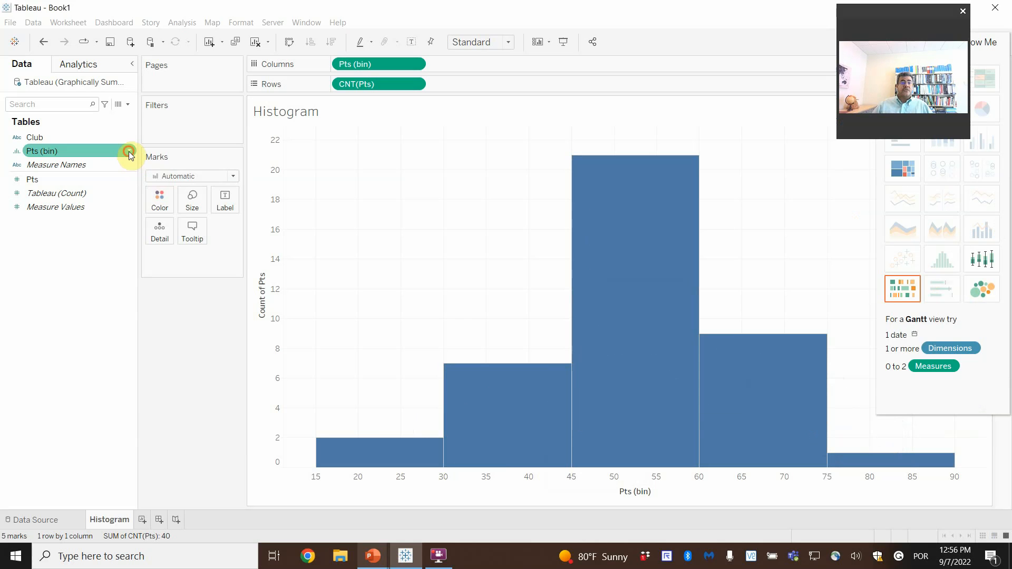
left_click(129, 152)
left_click(177, 220)
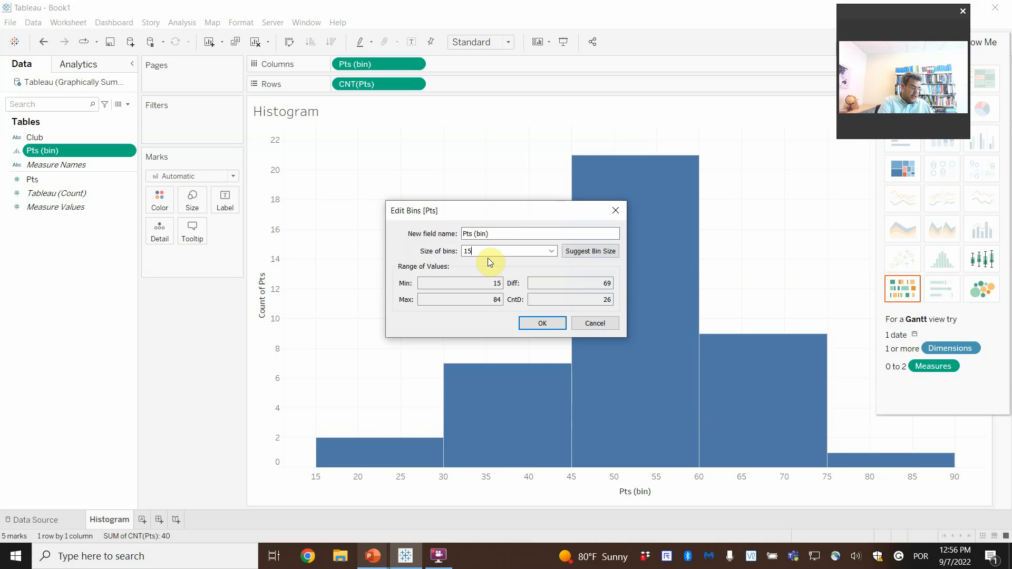
left_click(537, 325)
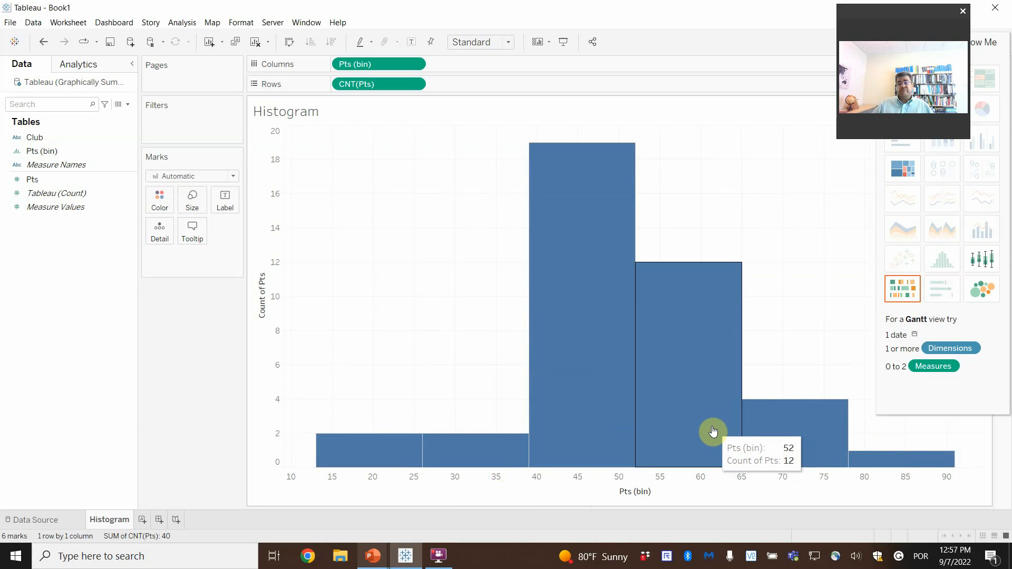
Undo both bin size changes on the histogram
key("ctrl+z")
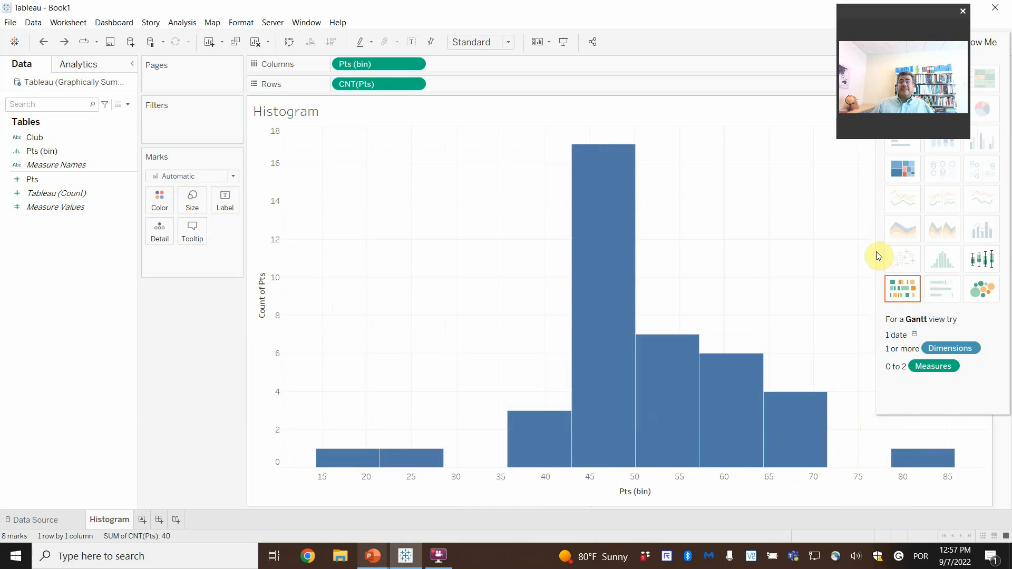
left_click_drag(911, 16, 953, 417)
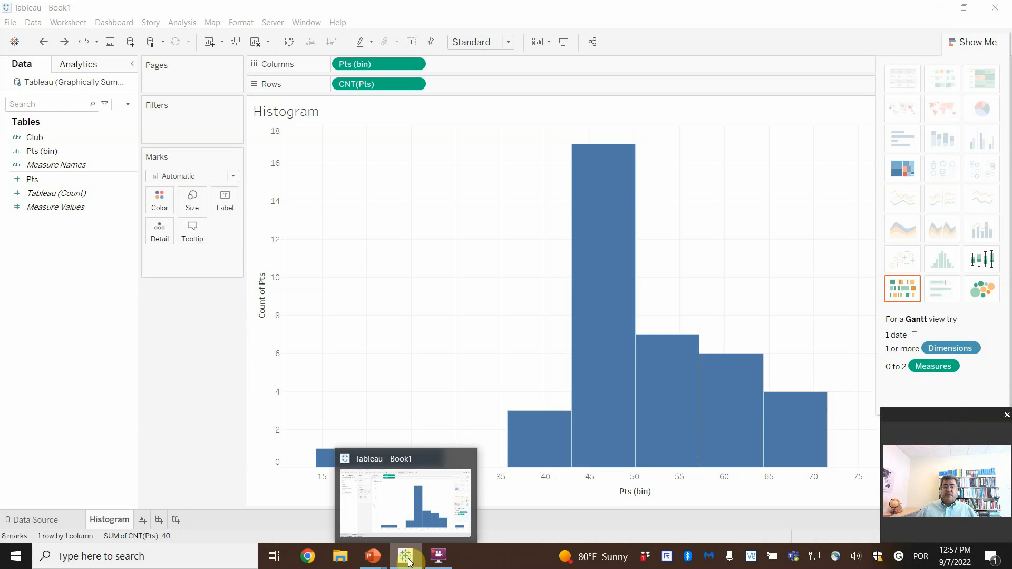
Switch to the running PowerPoint slide show at the Some Common Distribution Shapes slide
mouse_move(382, 560)
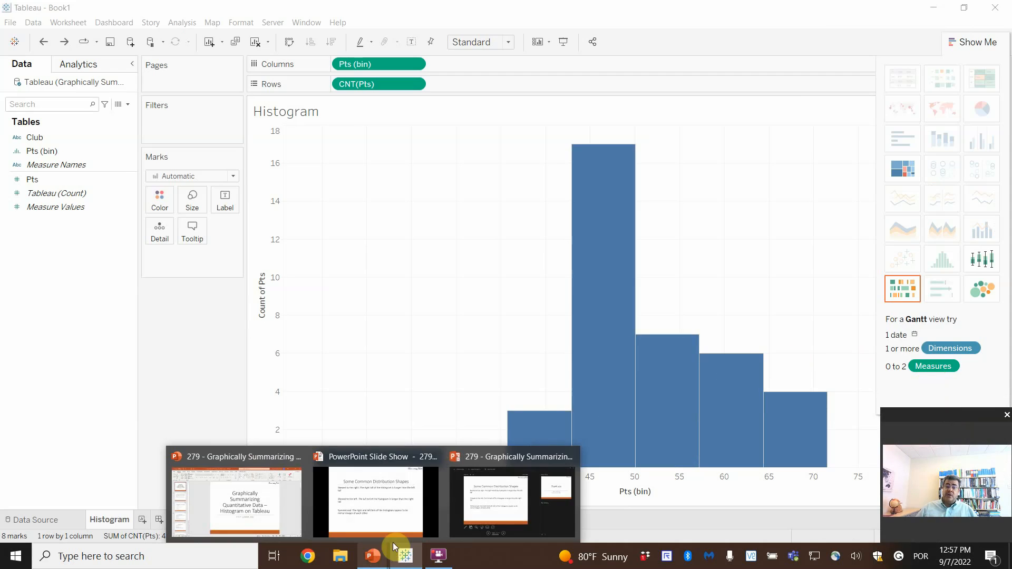
left_click(375, 498)
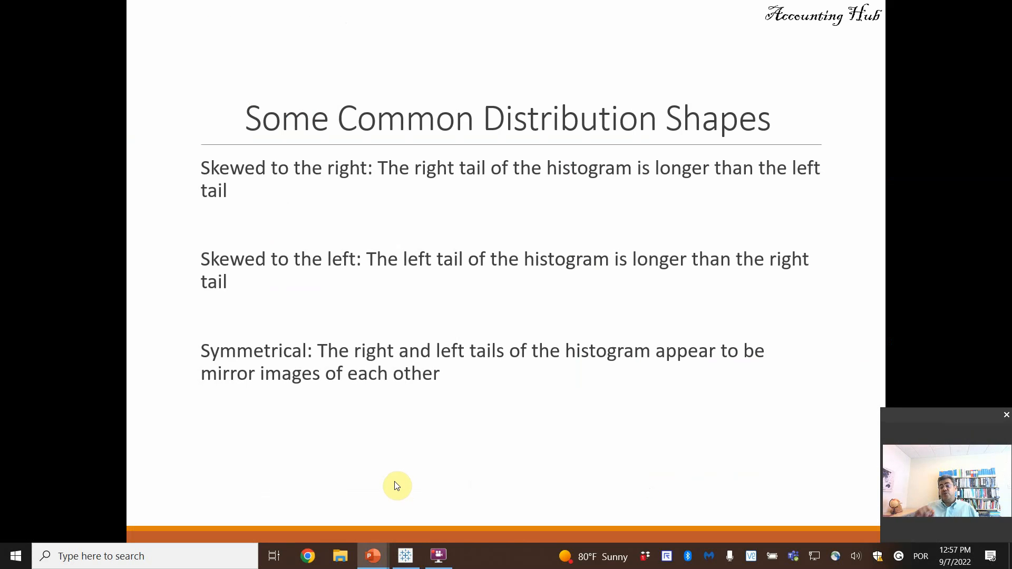